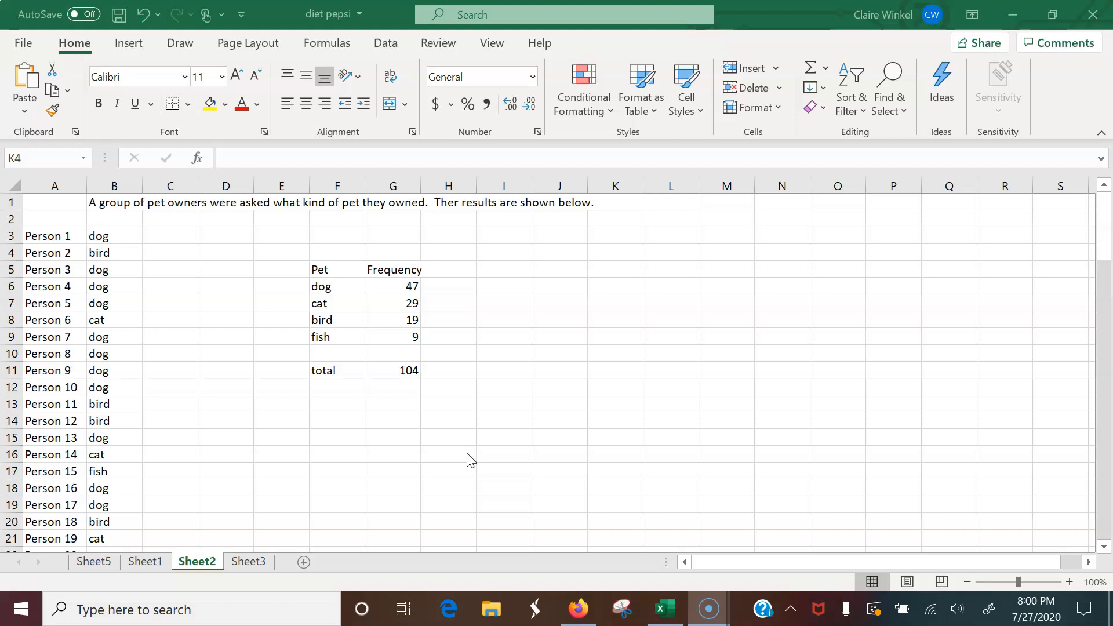
Step: Insert a blank 2-D clustered column chart and place it beside the pet frequency table
left_click(400, 286)
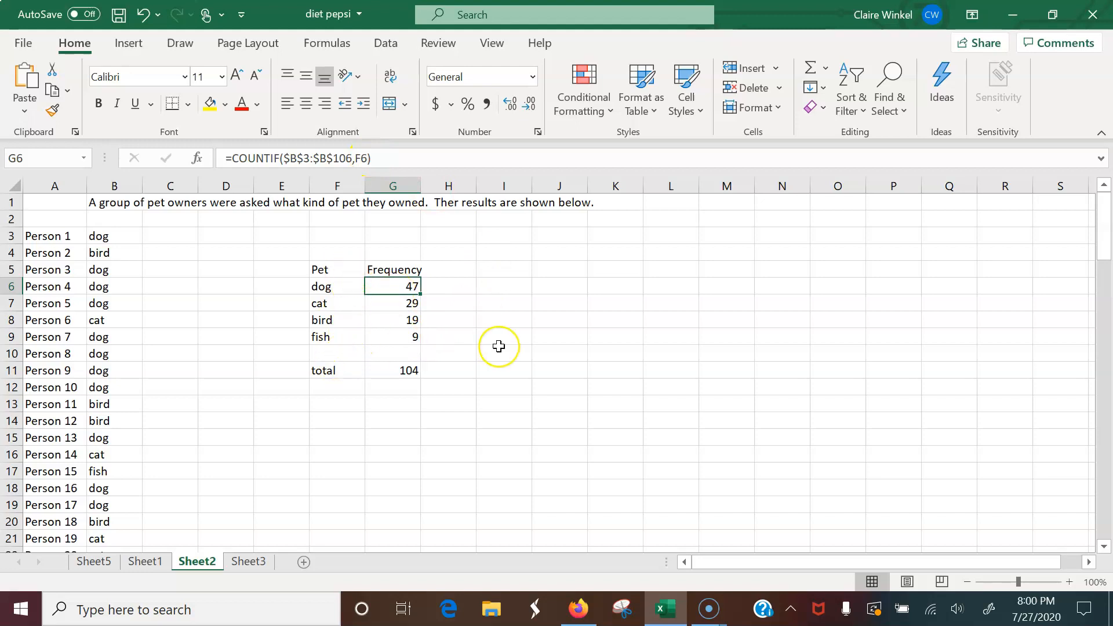
key("Down")
left_click(502, 320)
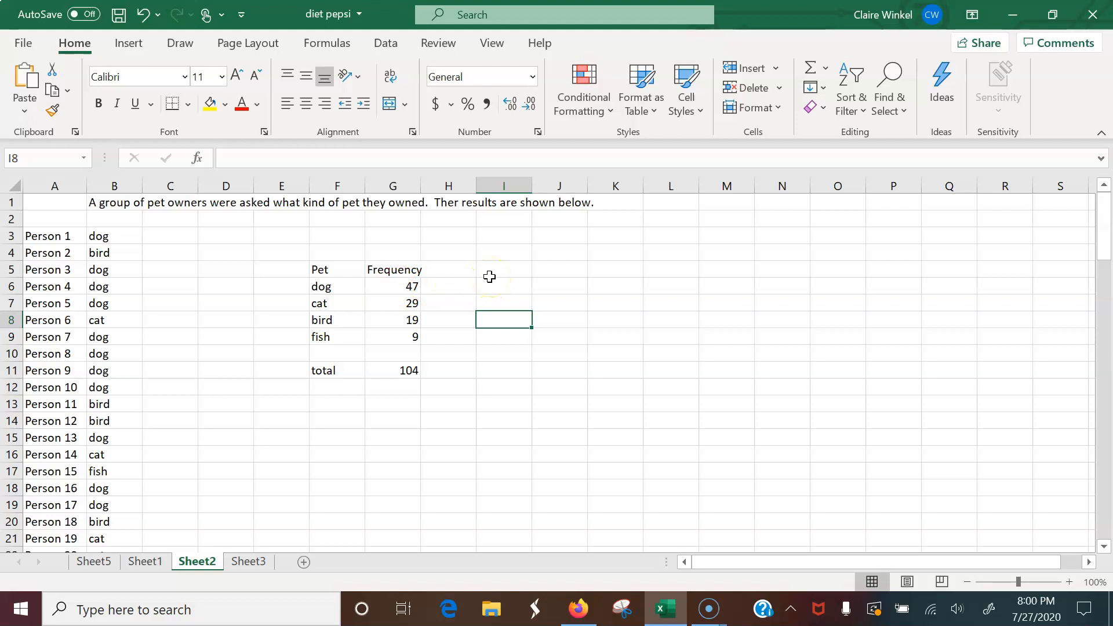
left_click(130, 43)
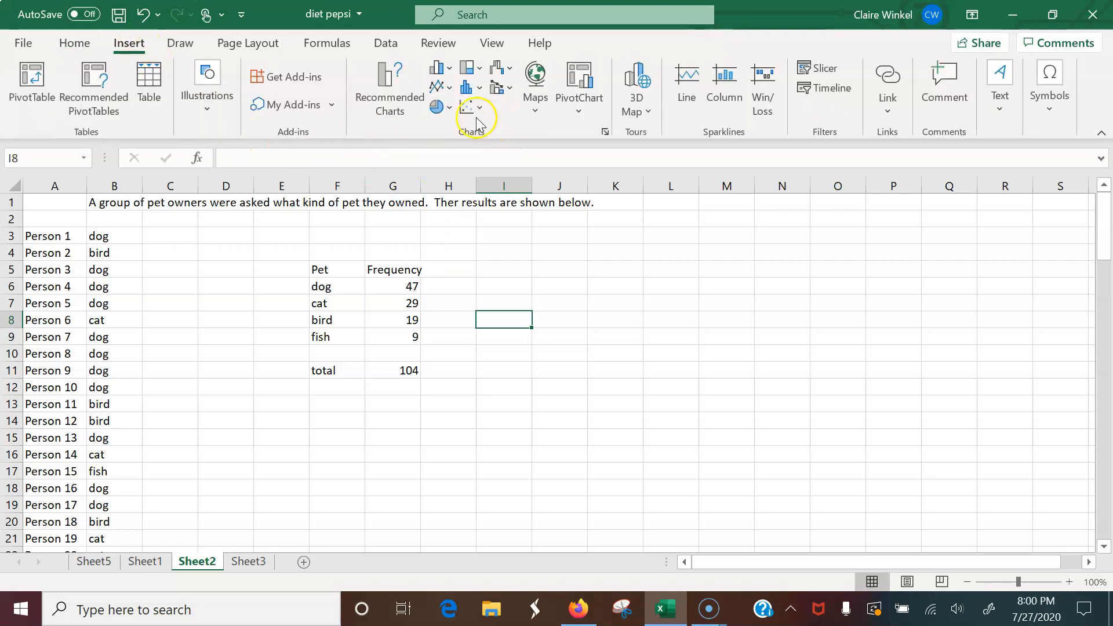
left_click(438, 69)
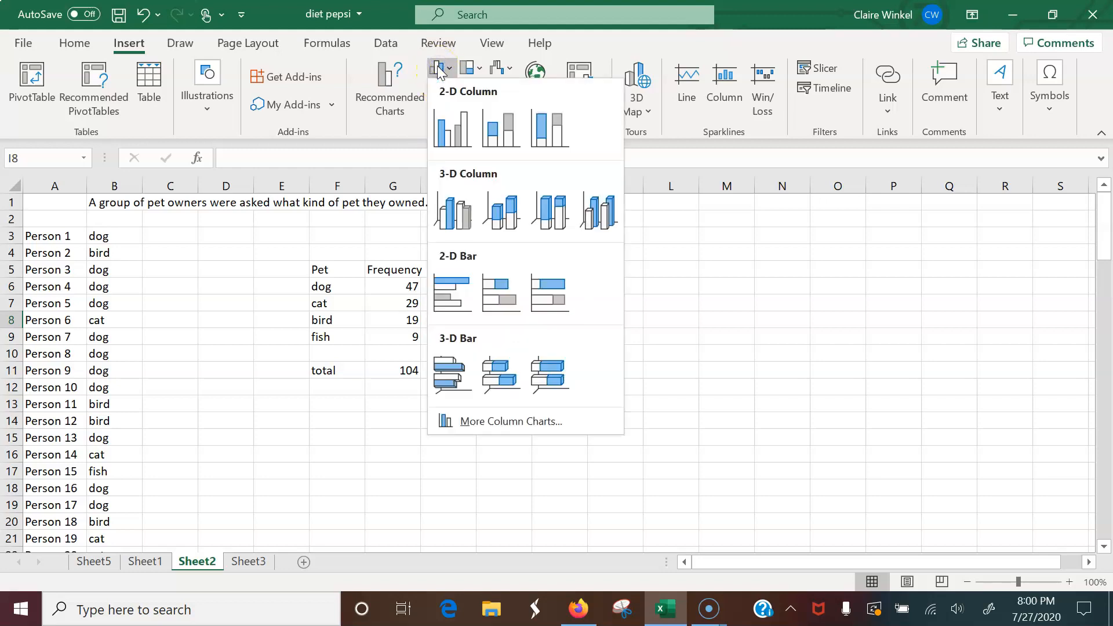
left_click(451, 142)
left_click_drag(524, 300, 646, 266)
left_click(695, 299)
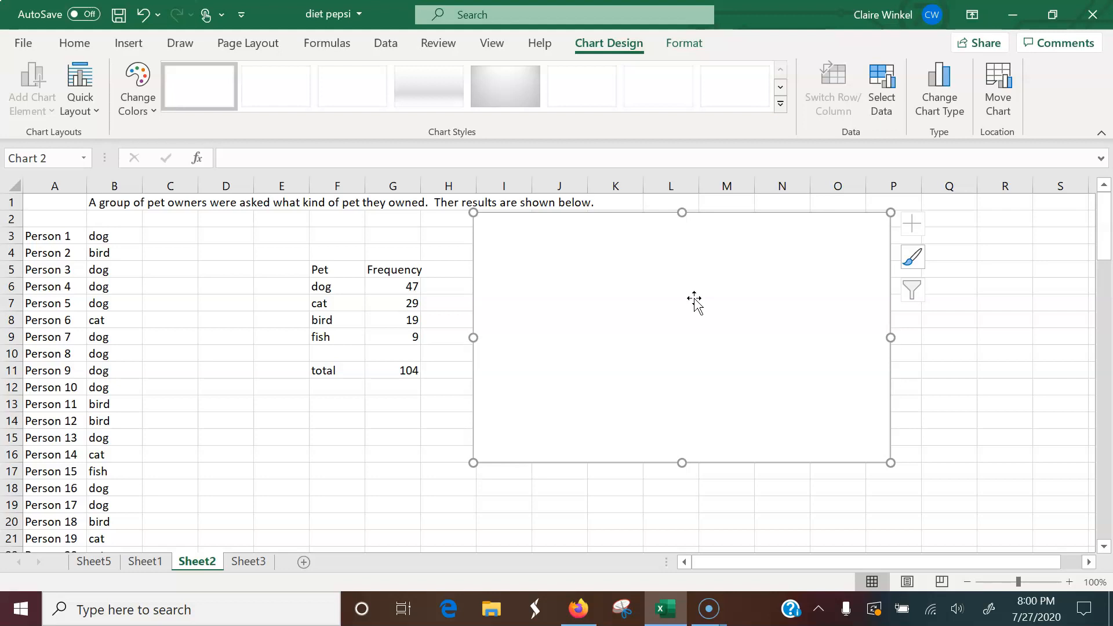
left_click(636, 293)
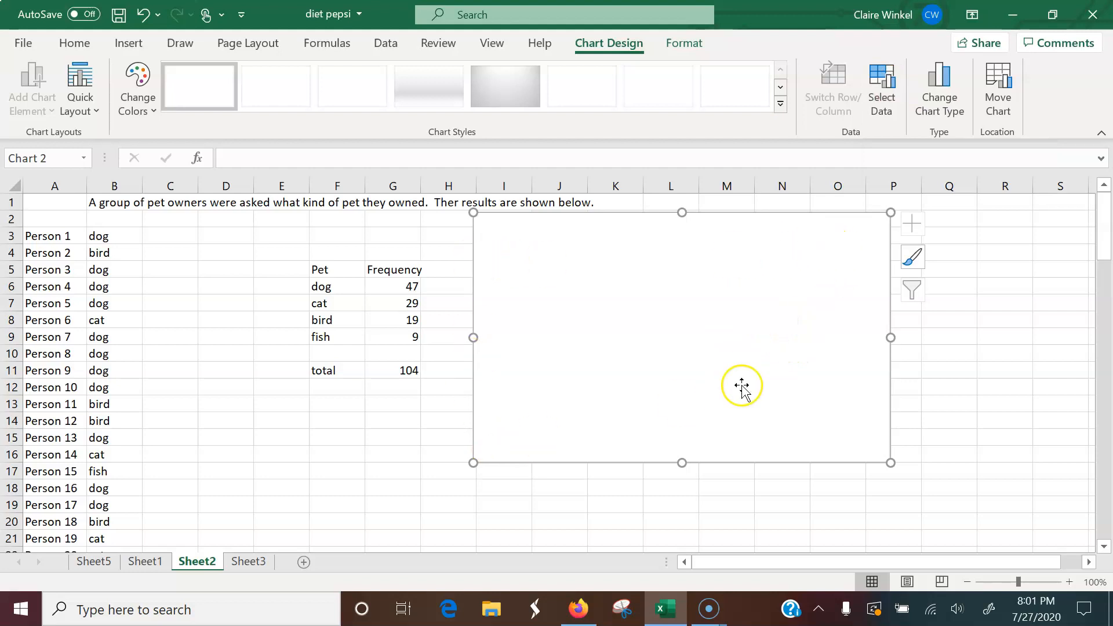
Step: Add a new data series to the blank chart and name it Pet Types
left_click(888, 99)
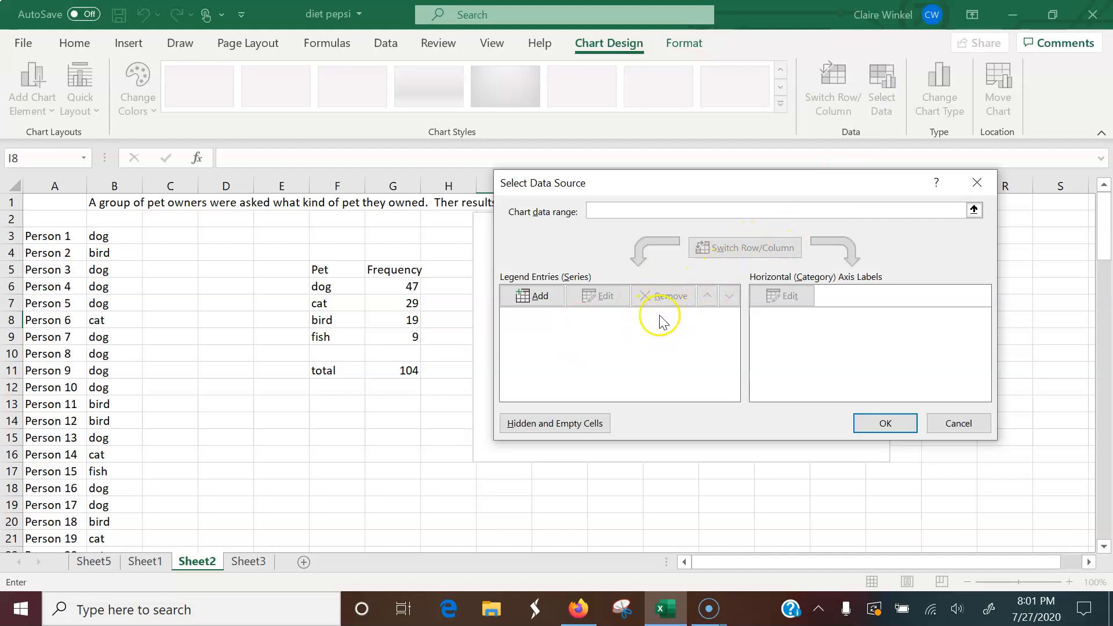
left_click(534, 302)
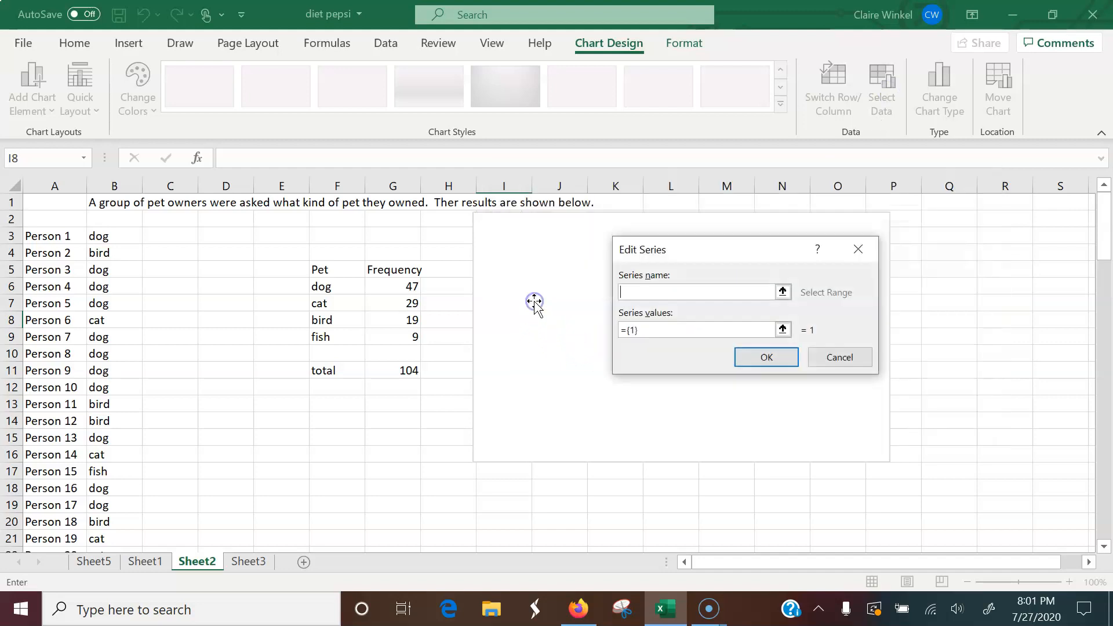
left_click(720, 292)
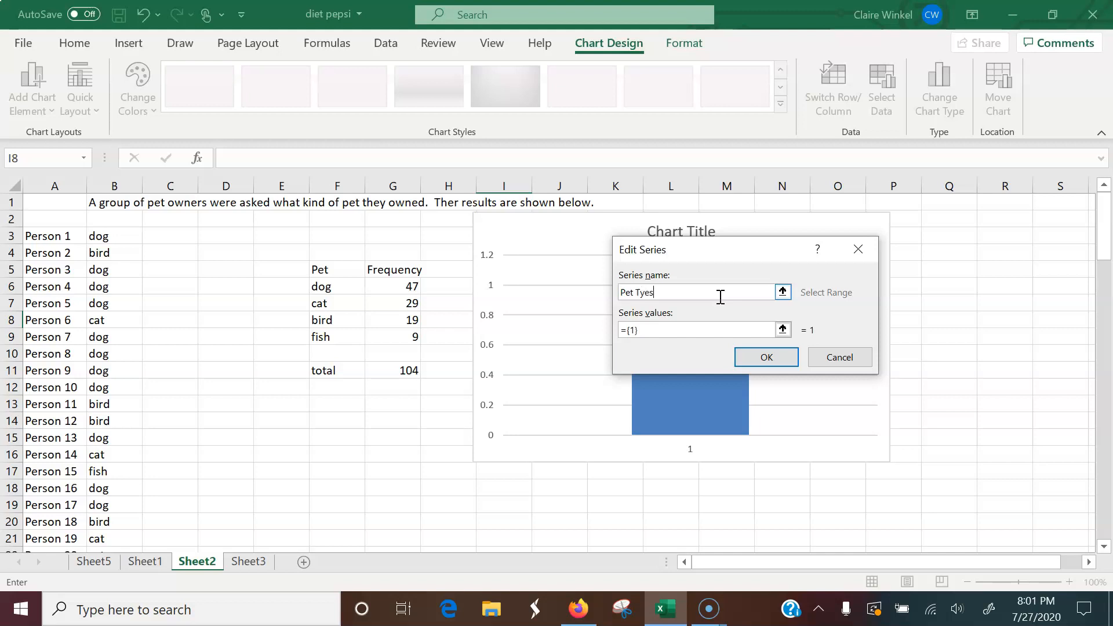
Step: Set the Pet Types series values to the four pet frequencies in G6:G9, replacing the placeholder value
left_click(667, 330)
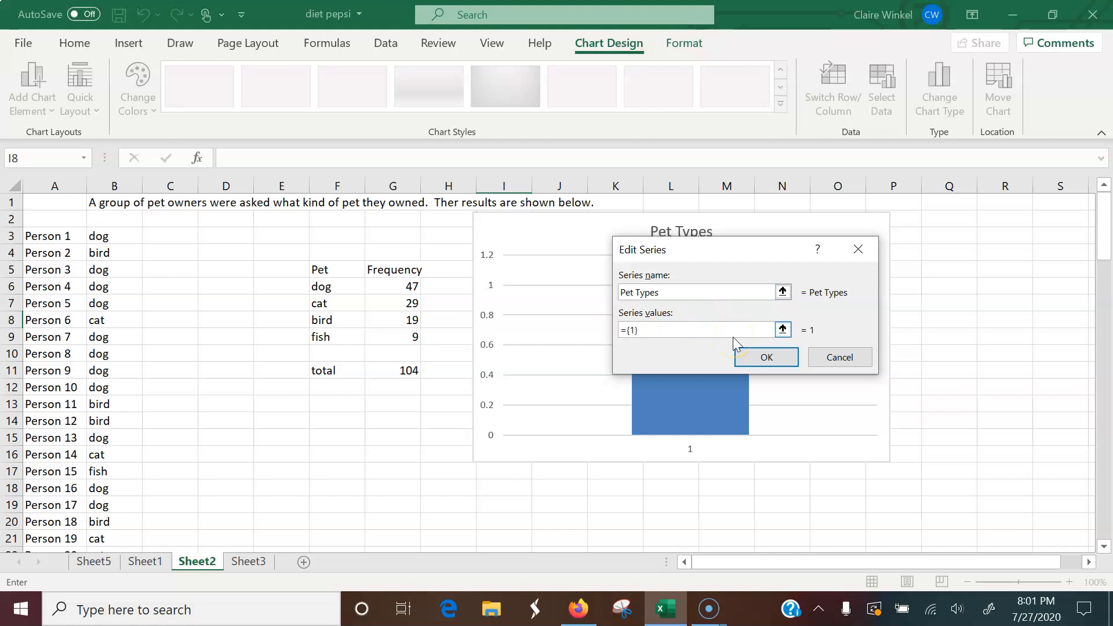
key("BackSpace")
key("BackSpace")
key("BackSpace")
key("BackSpace")
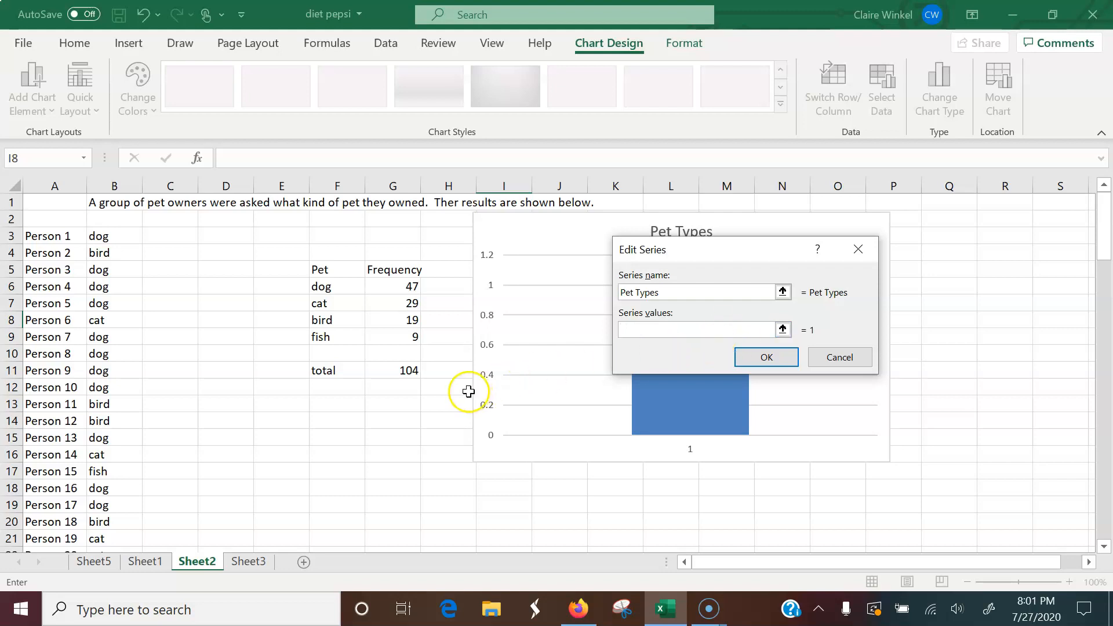
left_click_drag(410, 288, 407, 337)
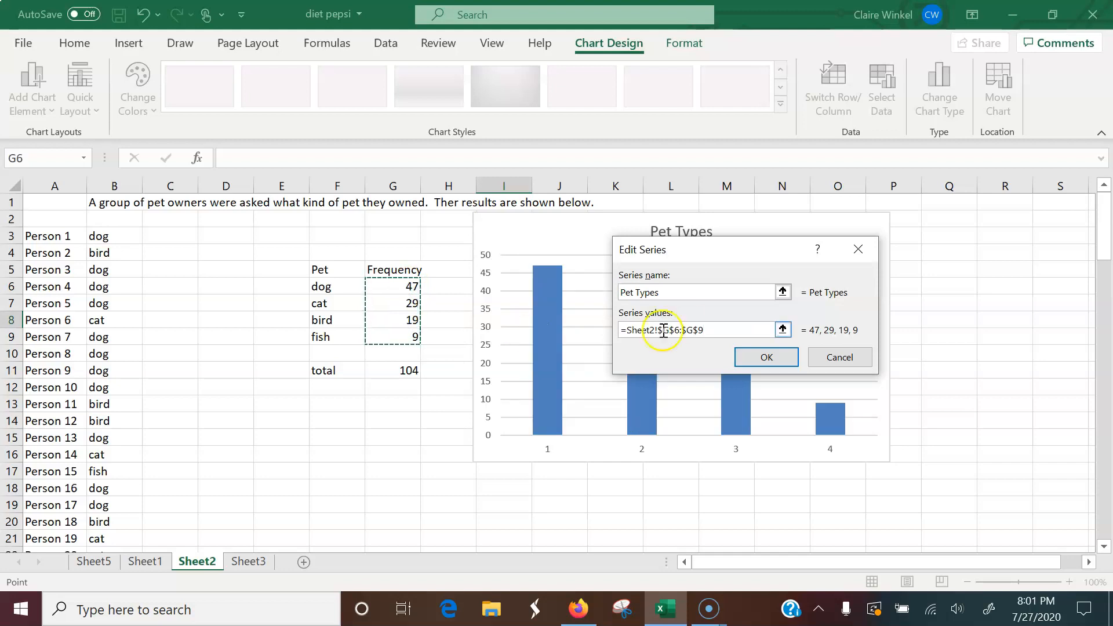
left_click(769, 356)
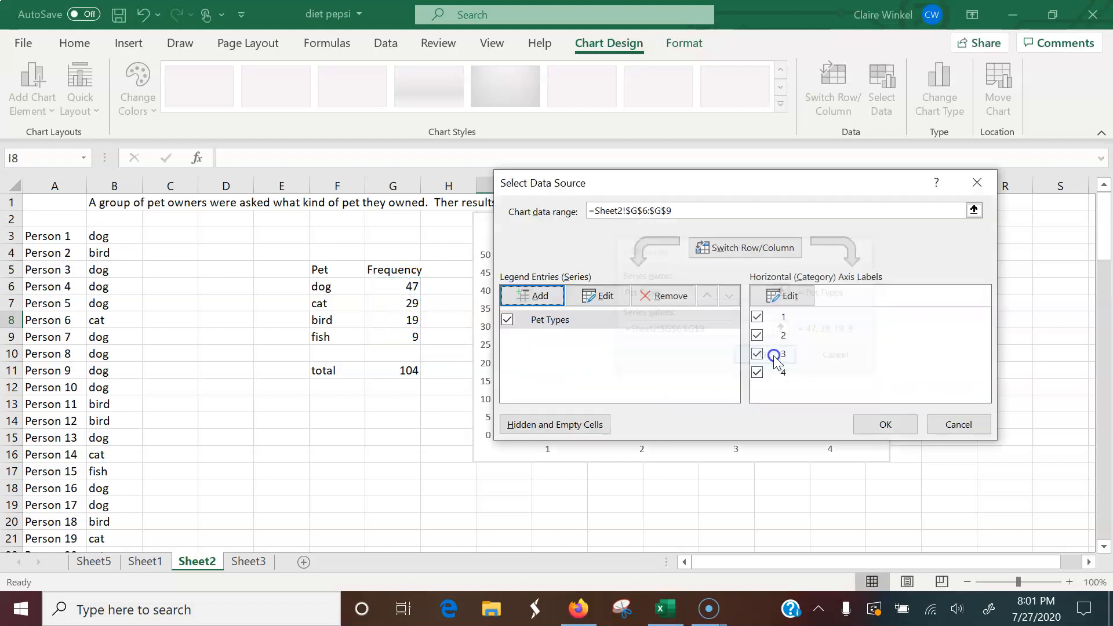
Step: Set the chart's horizontal category labels to the pet names in F6:F9 and accept the data source
left_click_drag(812, 181, 538, 494)
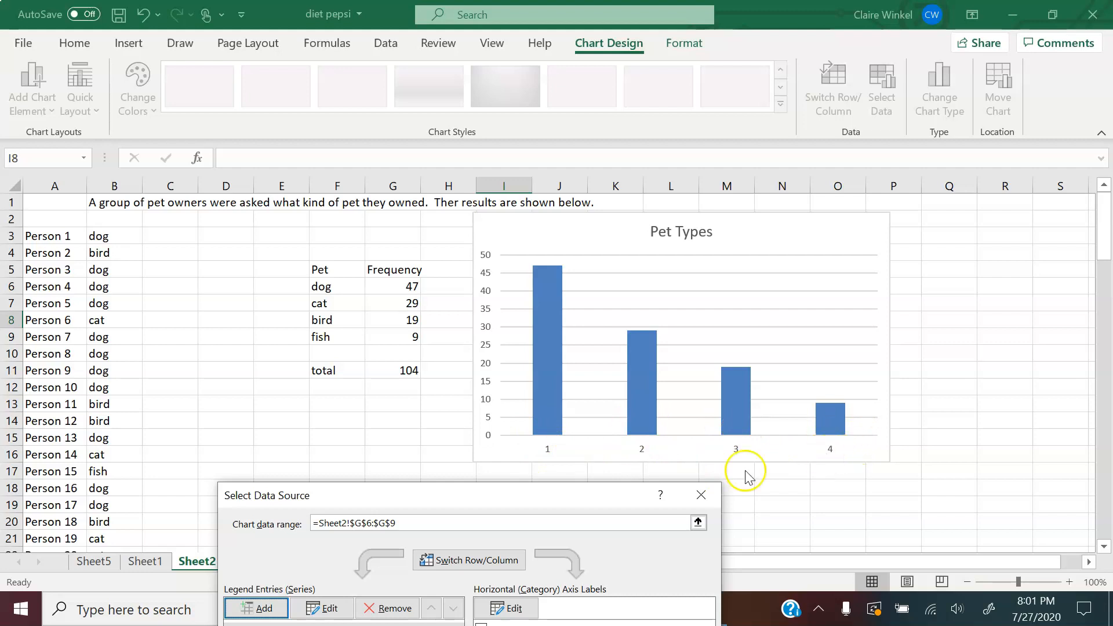
left_click_drag(551, 496, 837, 139)
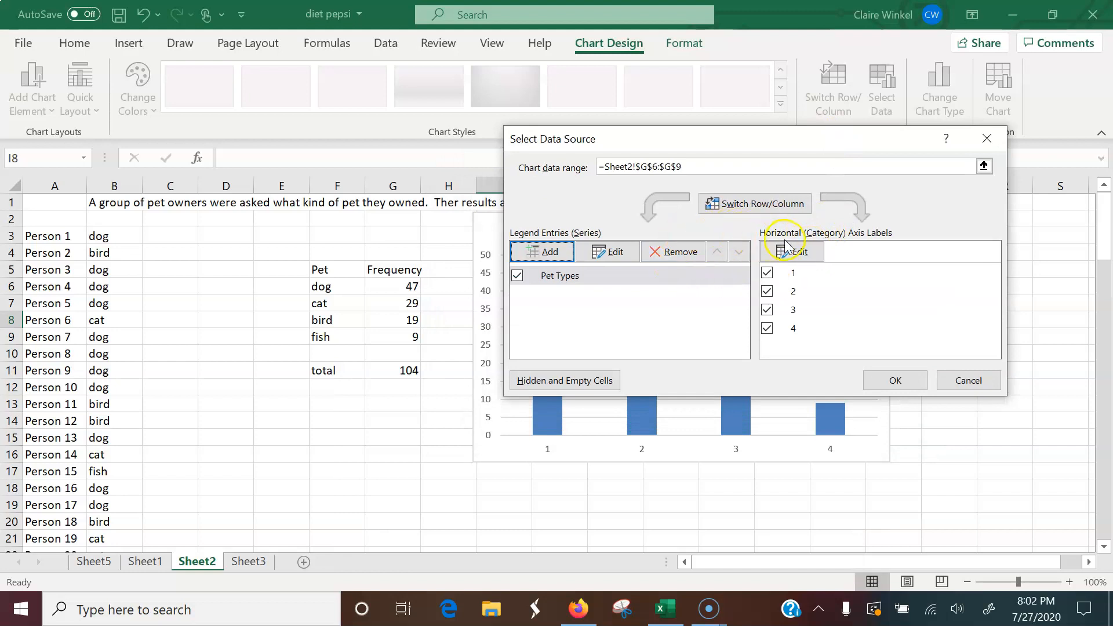
left_click(797, 252)
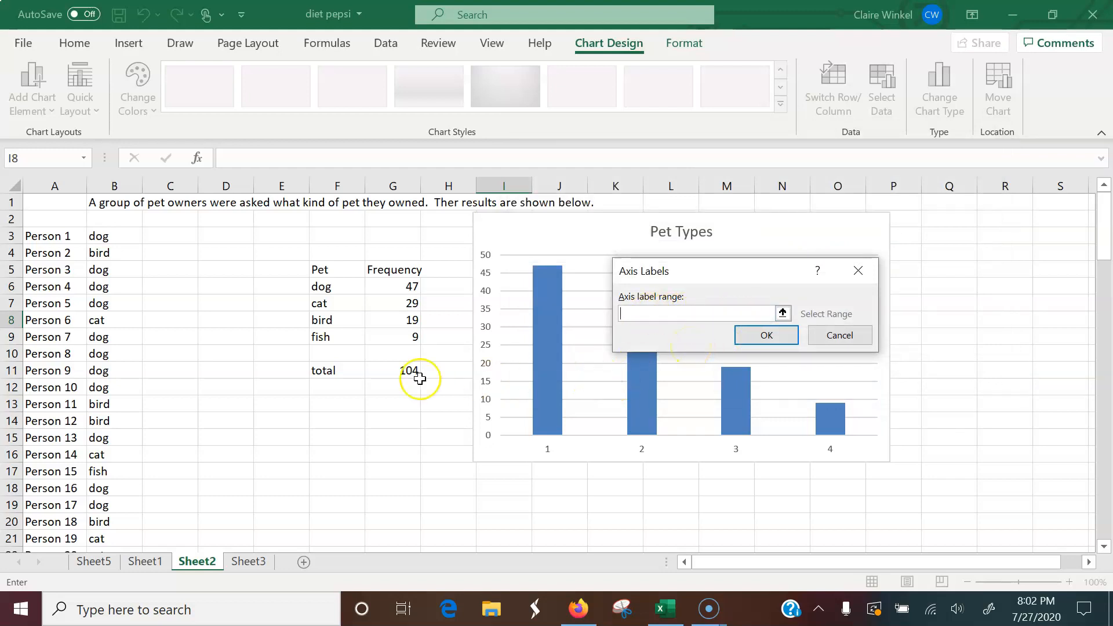
left_click_drag(332, 284, 332, 341)
left_click(760, 335)
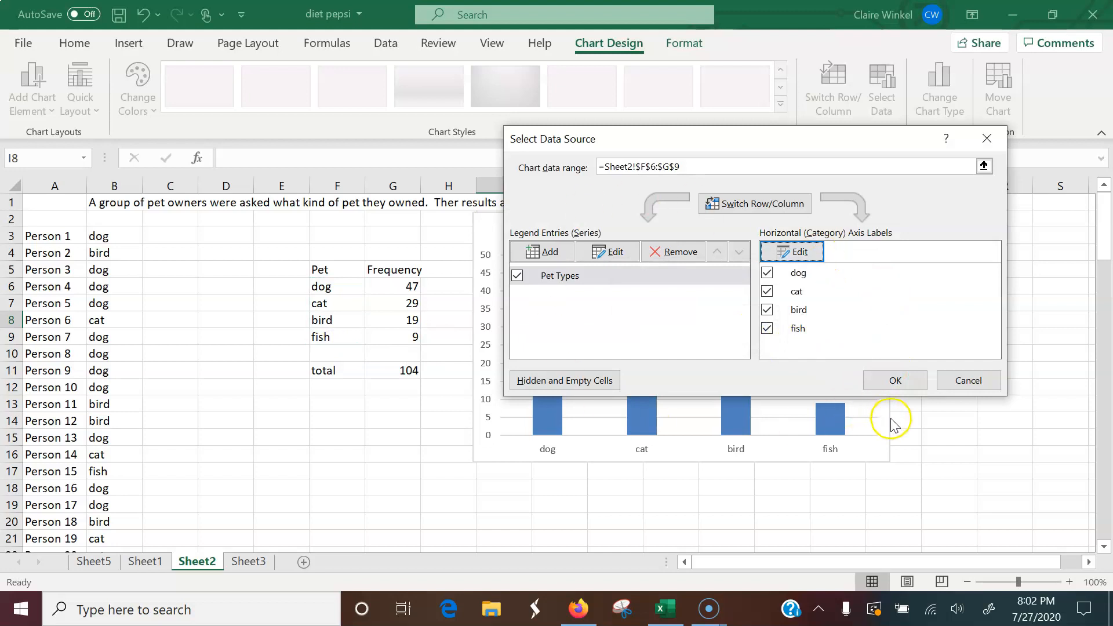
left_click(894, 380)
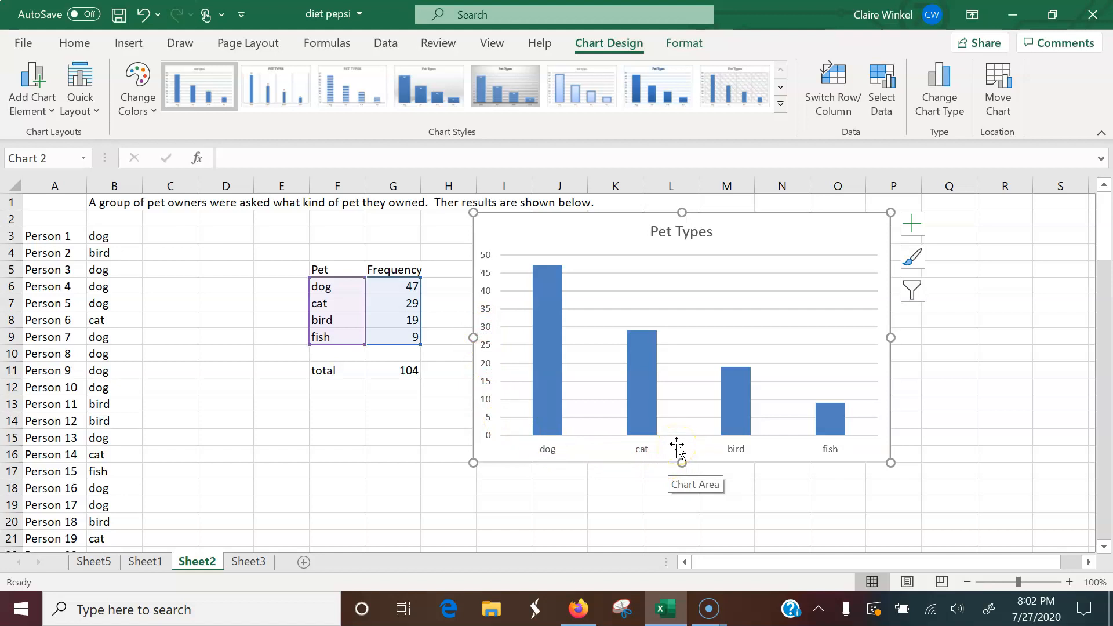
Step: Add axis titles to the chart and set the vertical axis title to Frequency
left_click(916, 229)
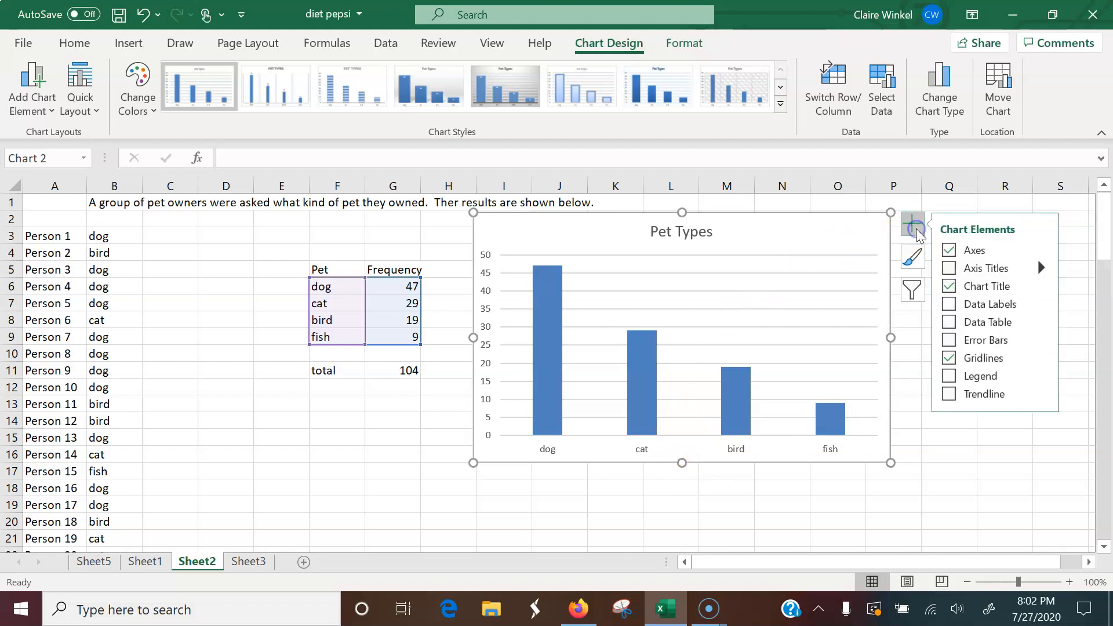
left_click(948, 267)
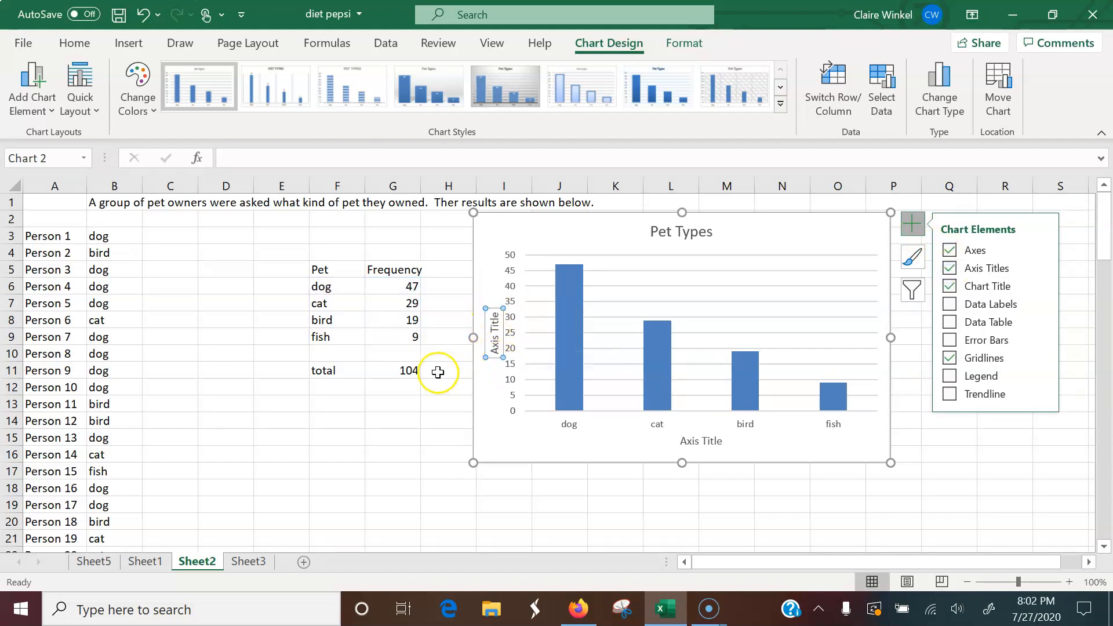
left_click(261, 163)
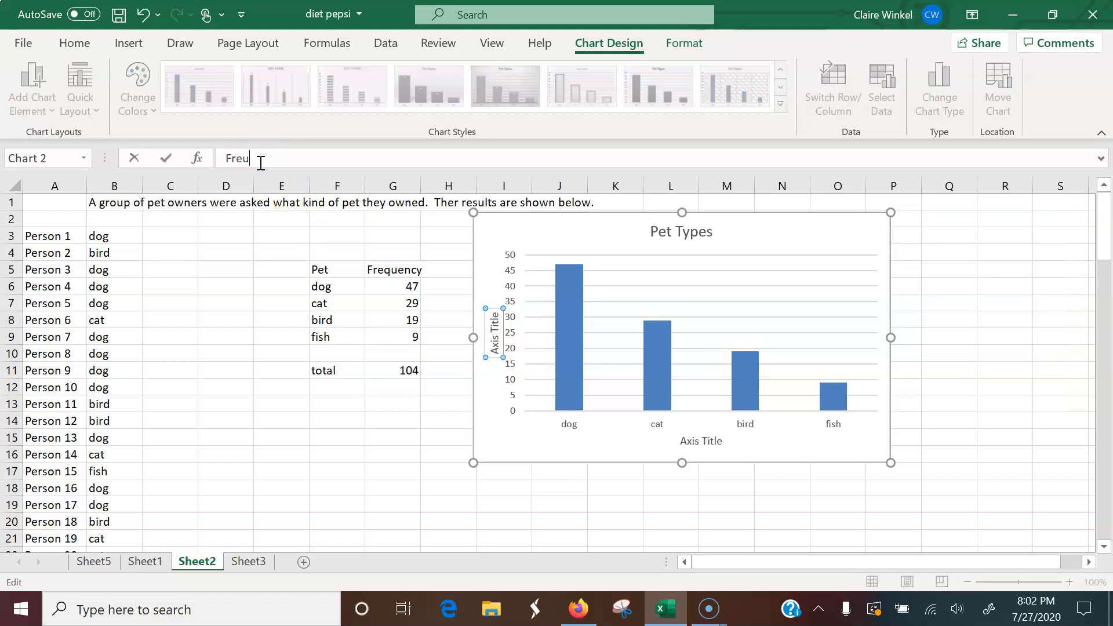
type("Frequency")
key("Return")
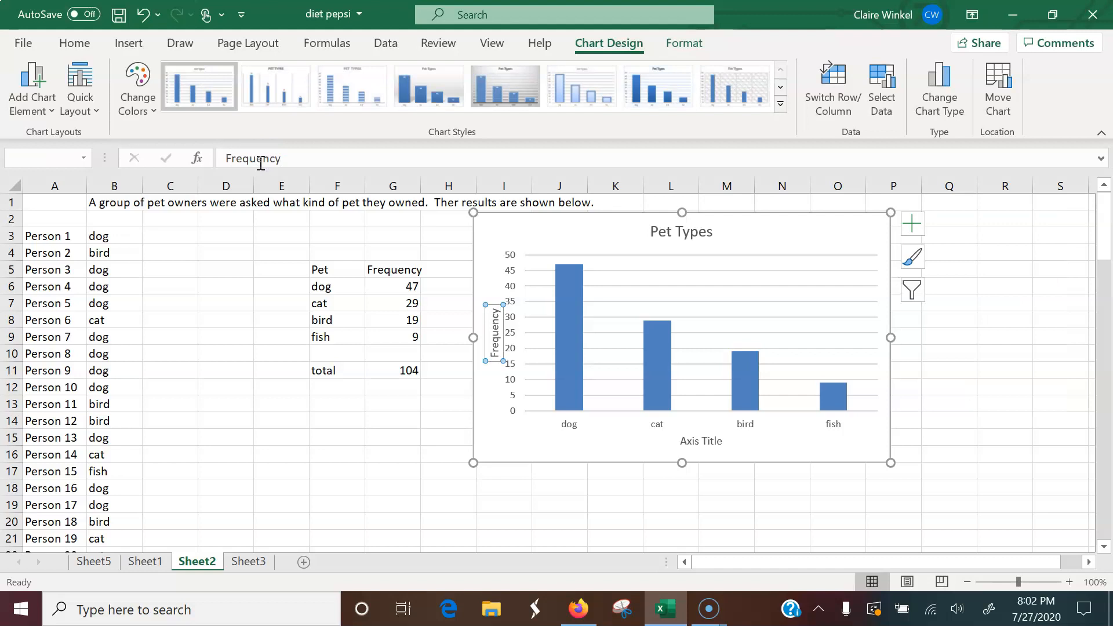
Step: Set the chart's horizontal axis title to Type of Pet Owned
left_click(700, 442)
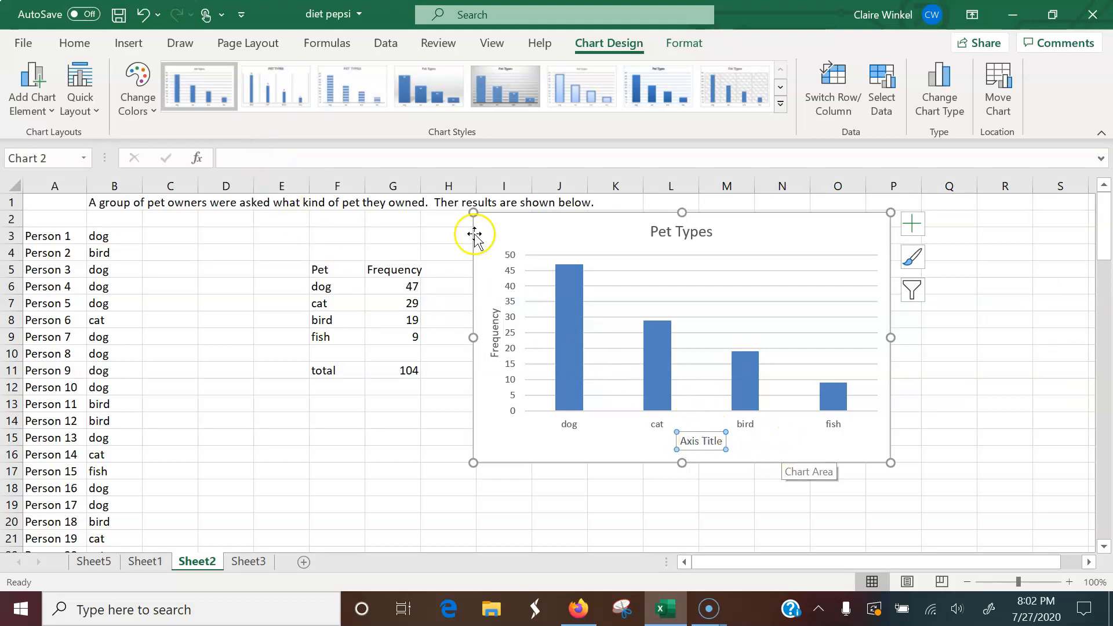
left_click(447, 158)
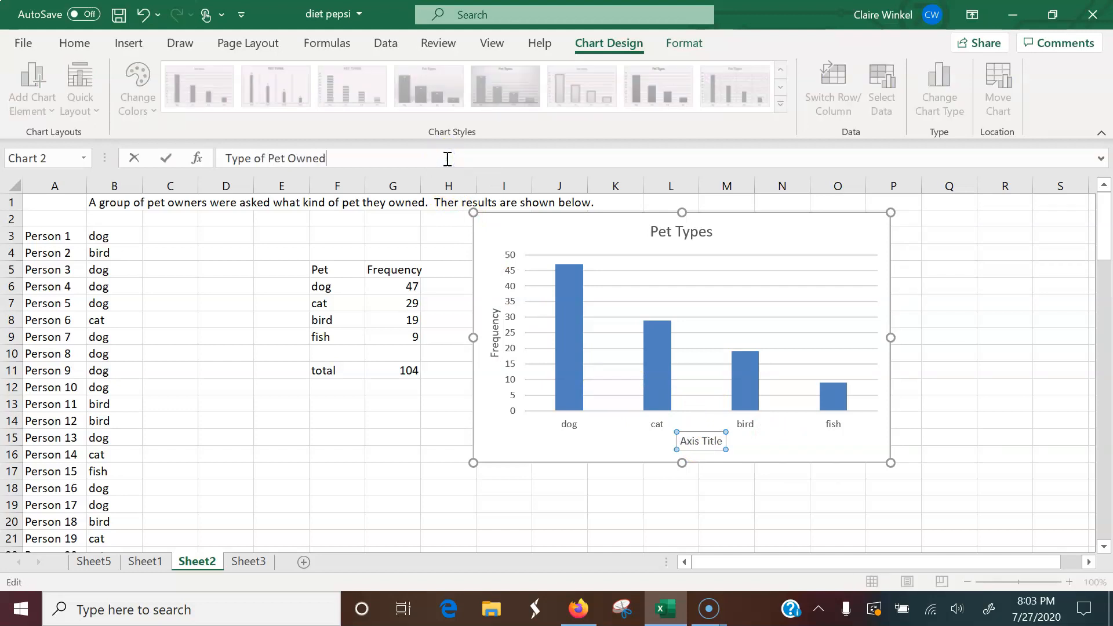
key("Return")
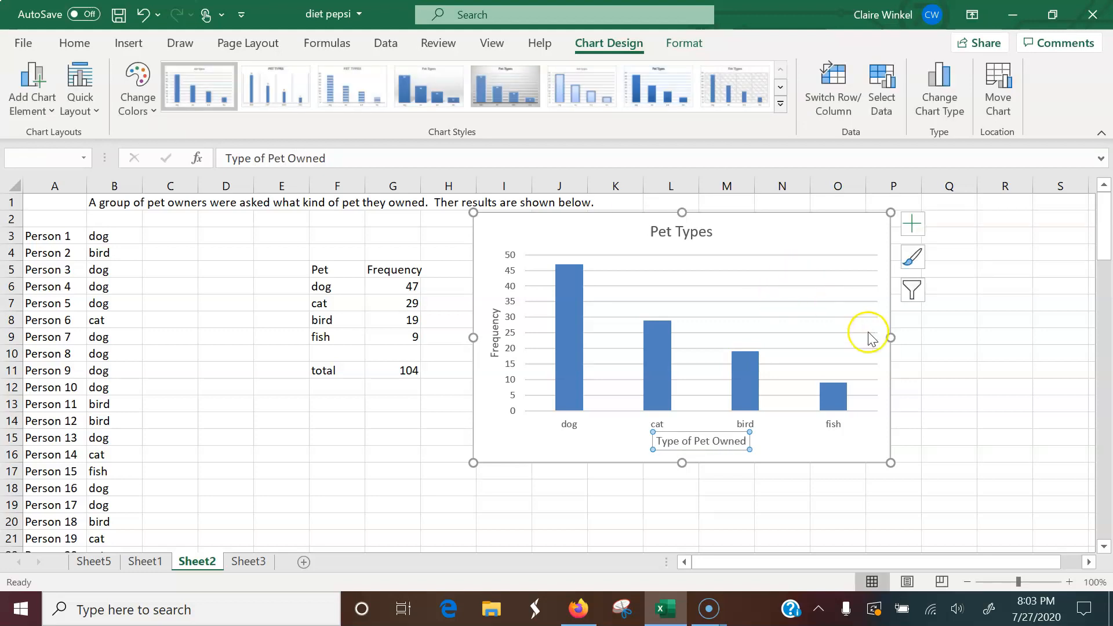